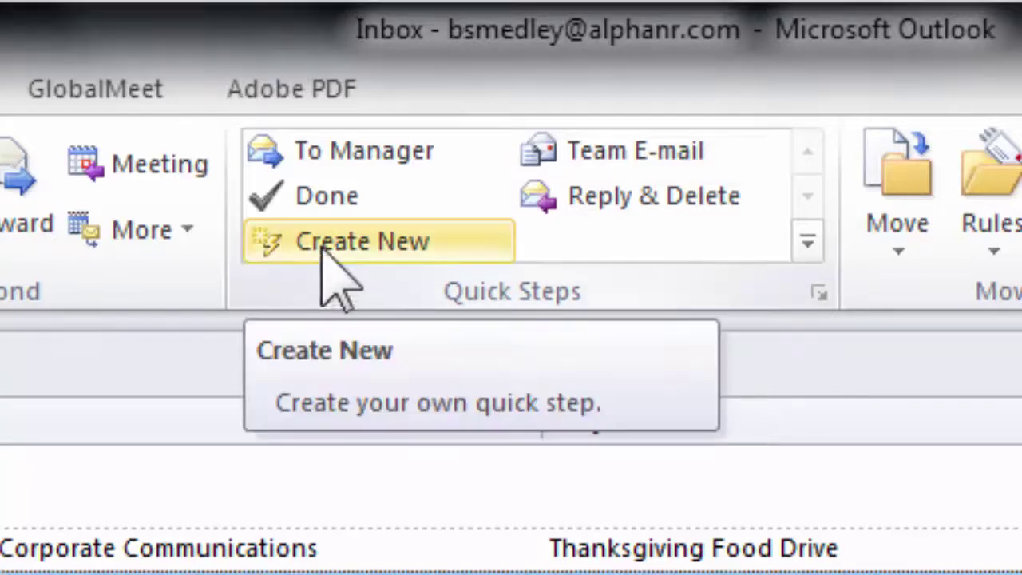
Create a new quick step named 'Send to Boss' whose first action is Forward.
click(461, 251)
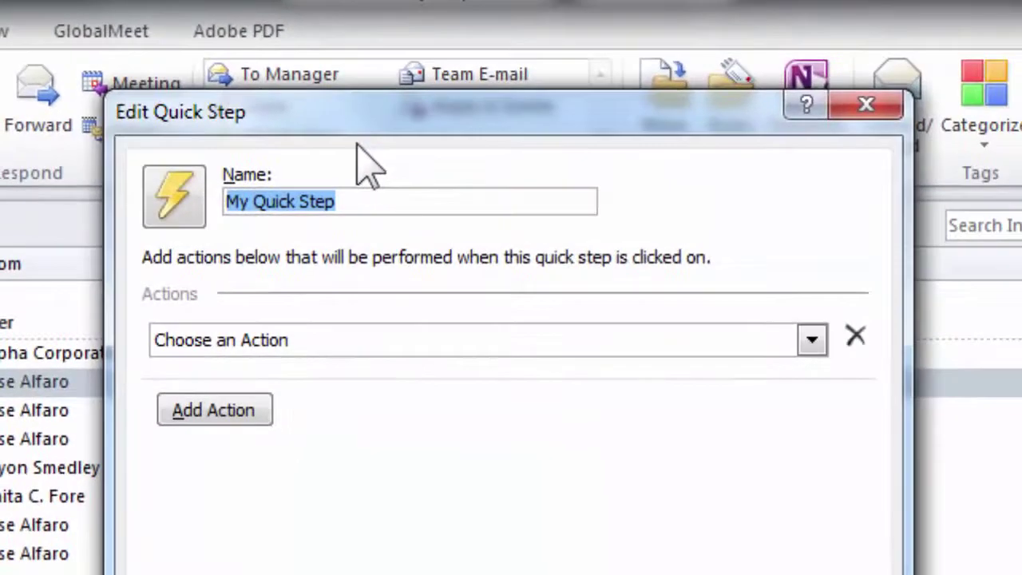
drag(377, 112, 377, 54)
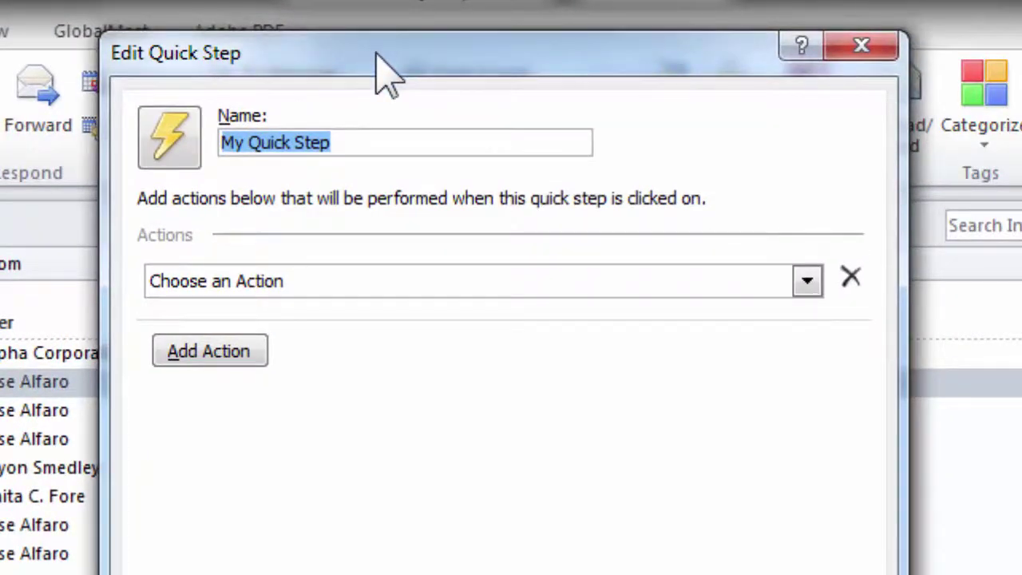
text(Send to Bos)
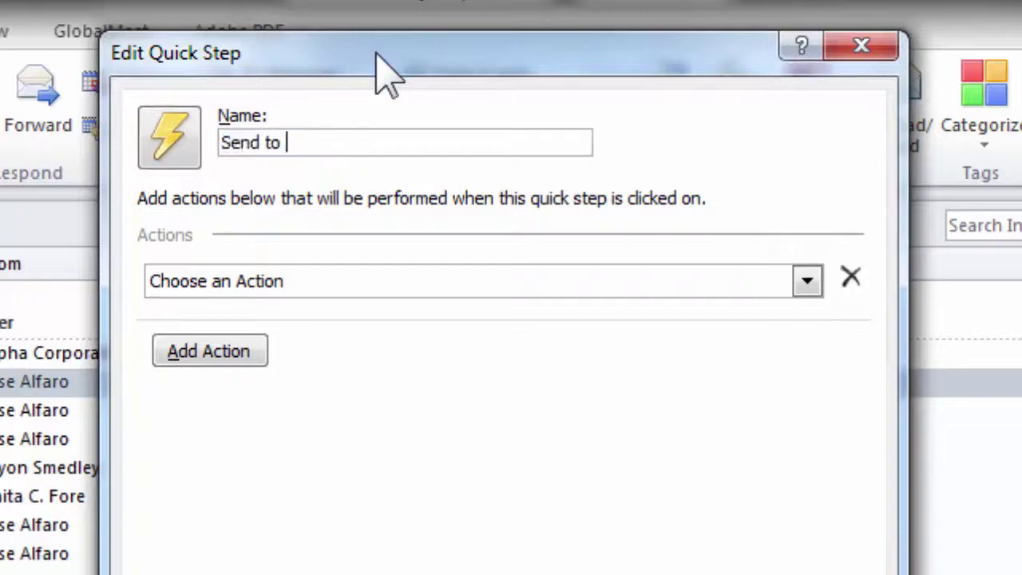
text(s)
click(803, 291)
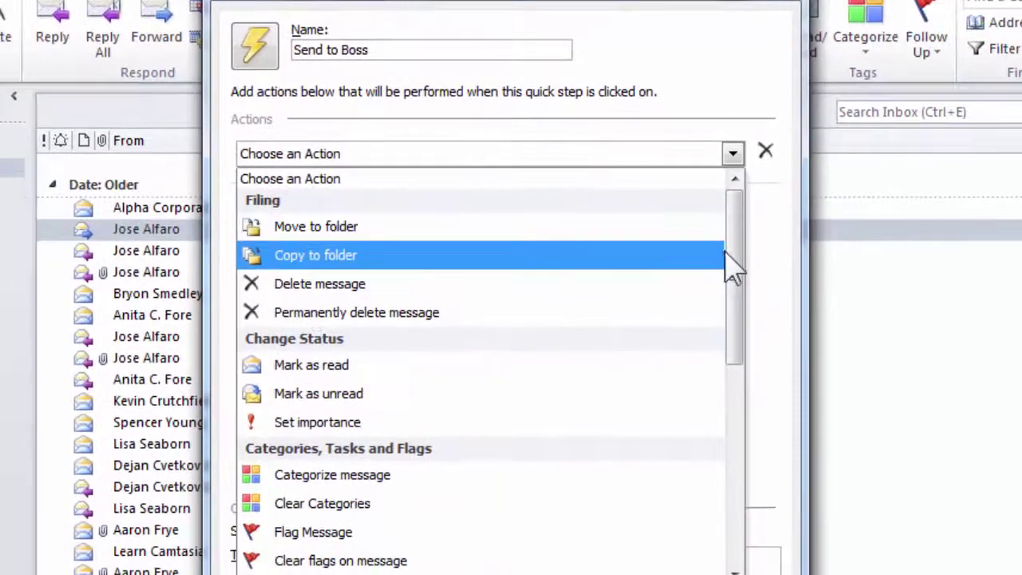
scroll(734, 272, down, 5)
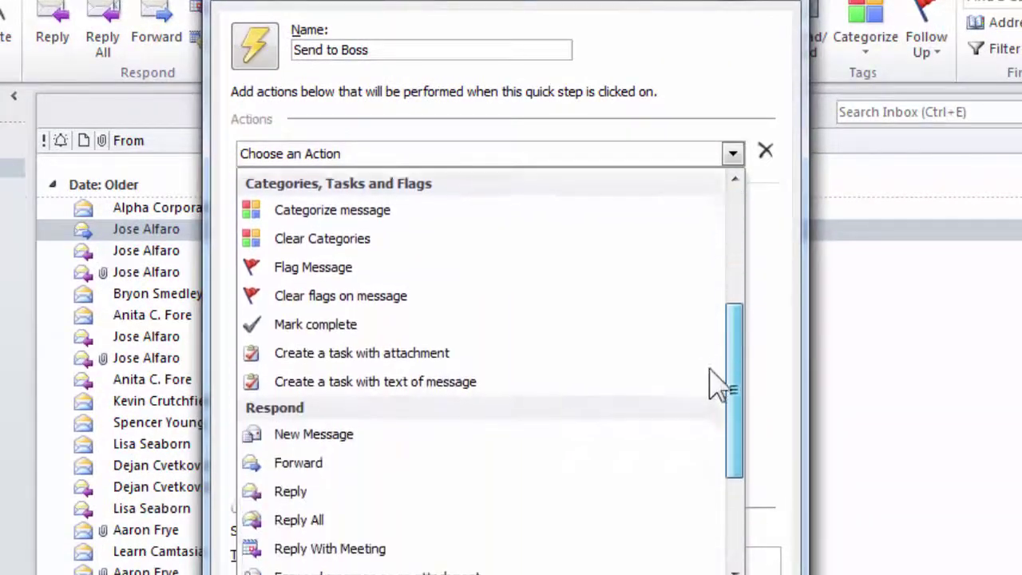
click(299, 354)
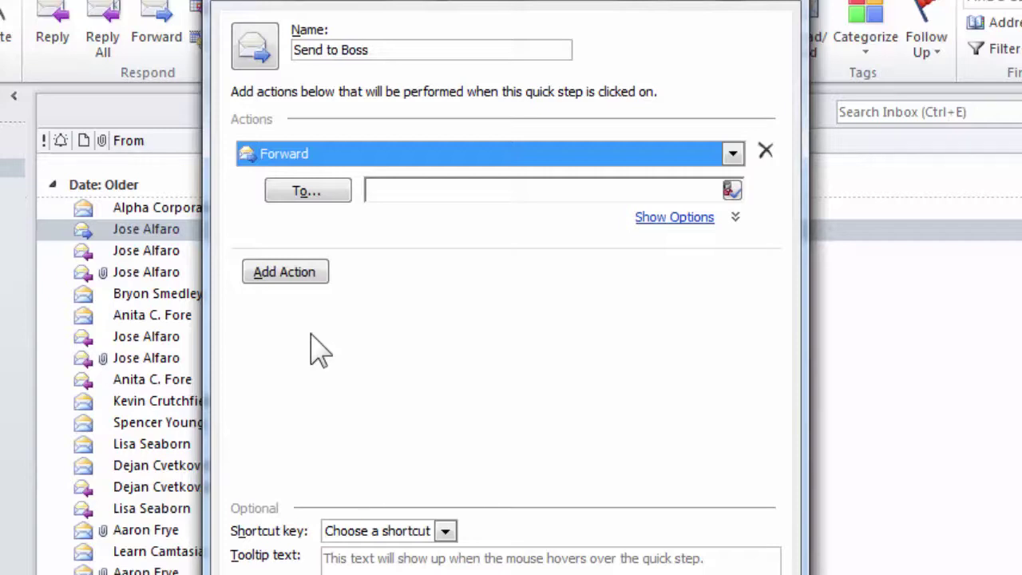
Address the forward to the boss's contact and resolve the name.
click(406, 190)
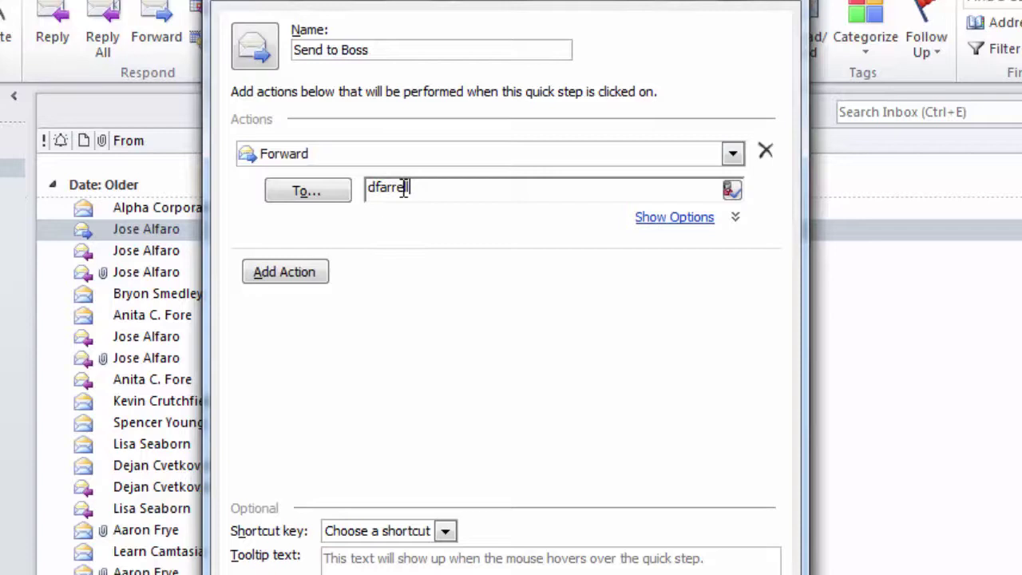
click(733, 190)
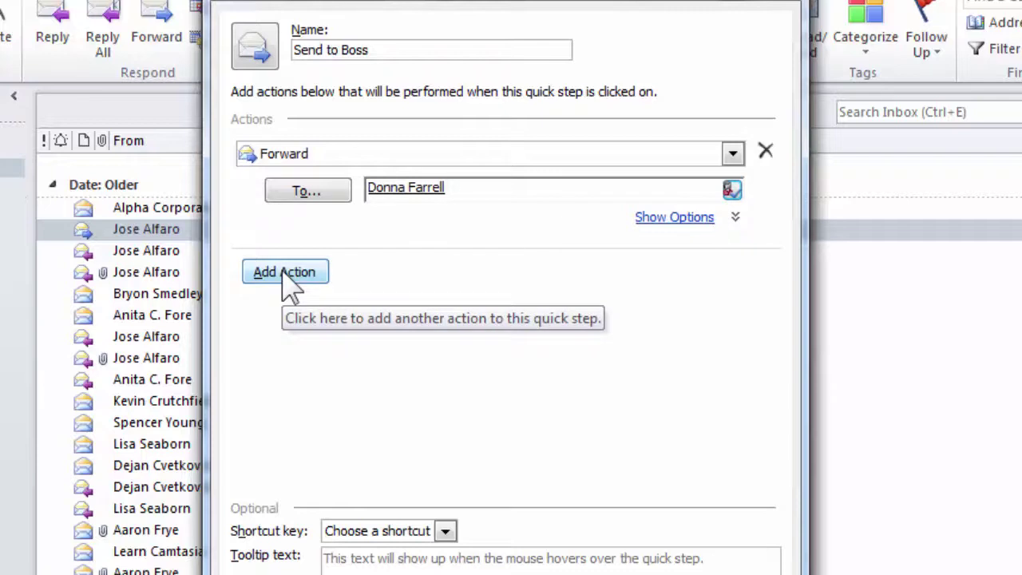
Add a Move to folder action that files the message into the boss's folder.
click(286, 274)
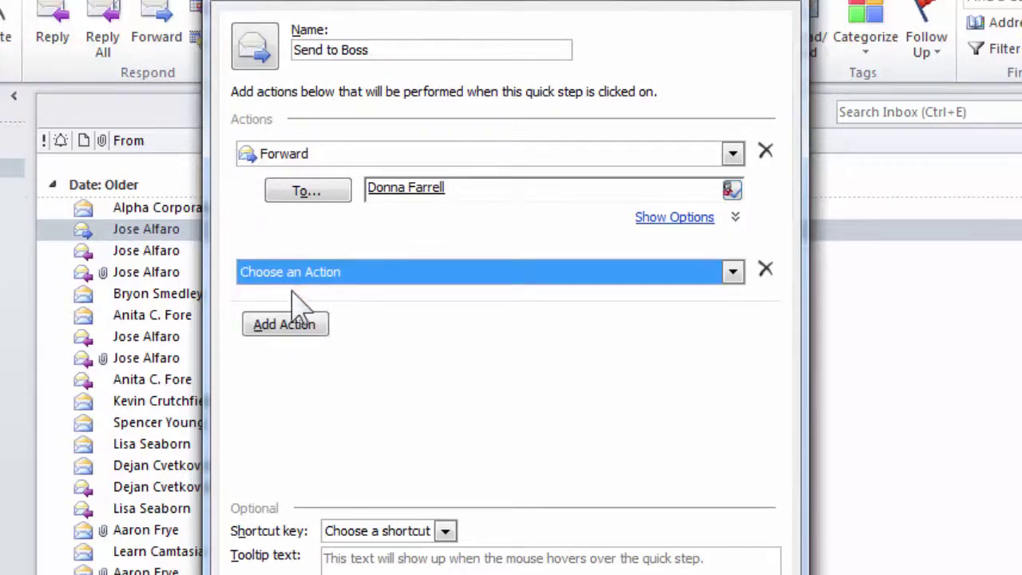
click(733, 273)
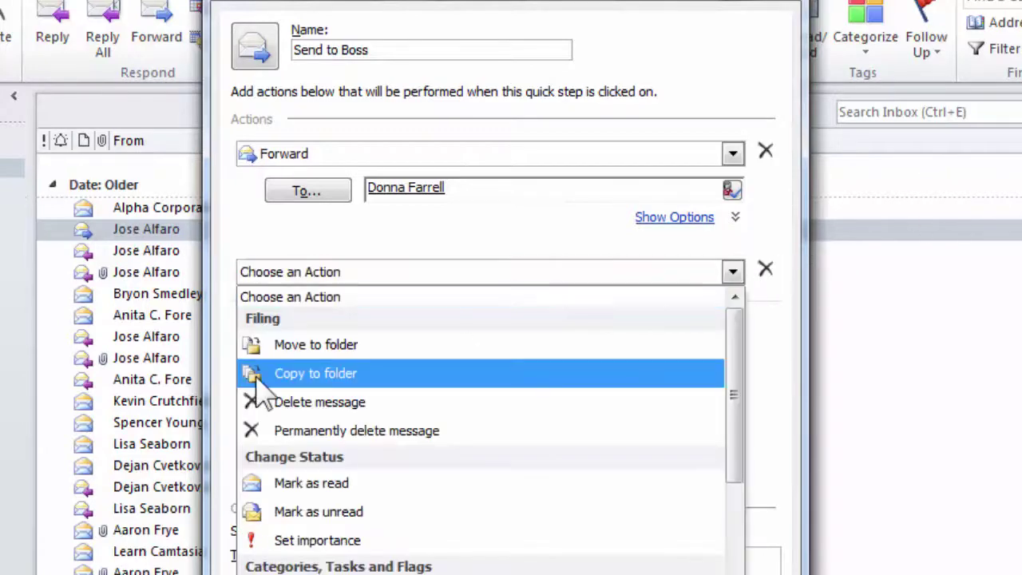
click(301, 346)
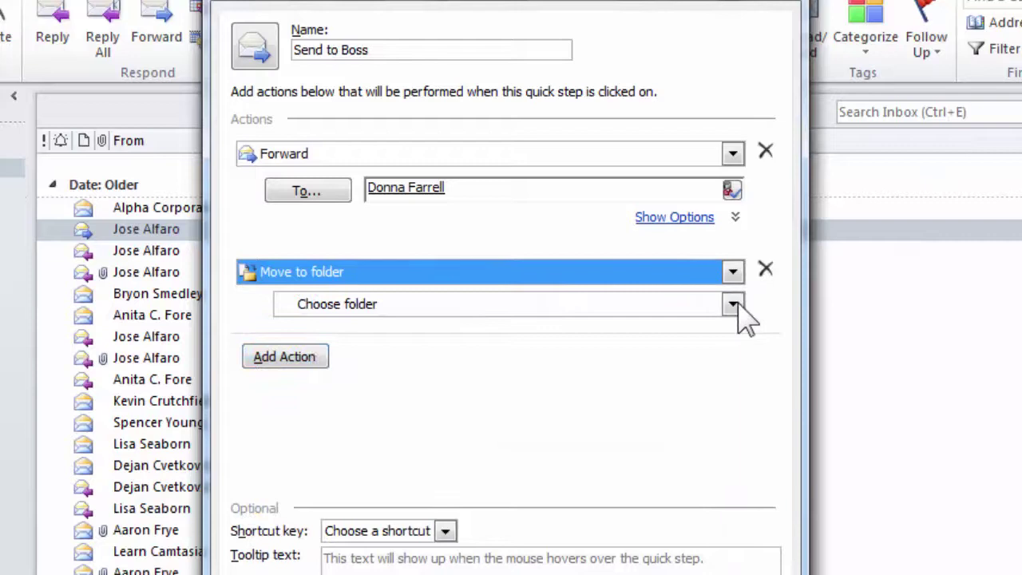
click(732, 304)
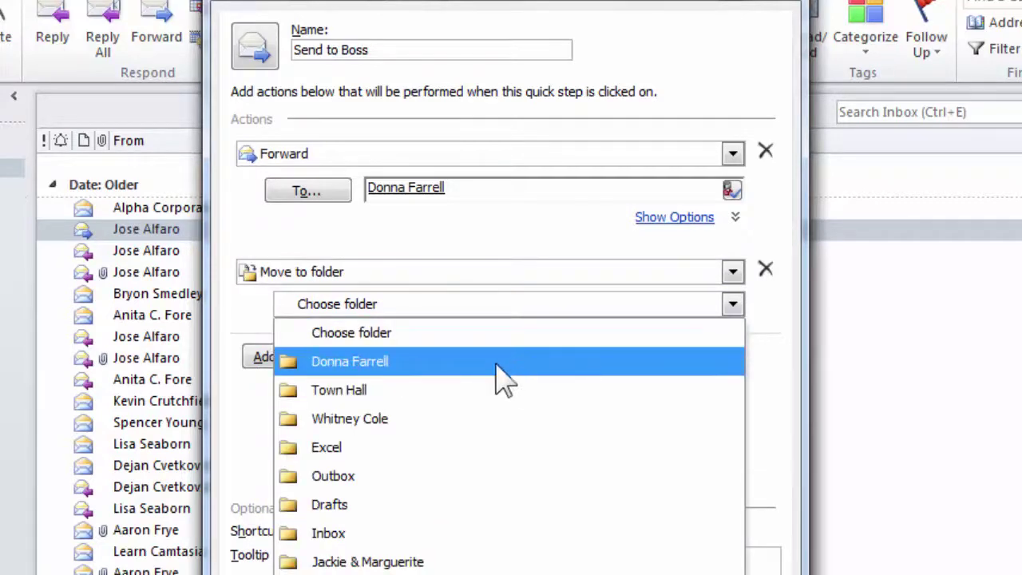
click(422, 369)
Add a Set importance action with importance Low.
click(287, 369)
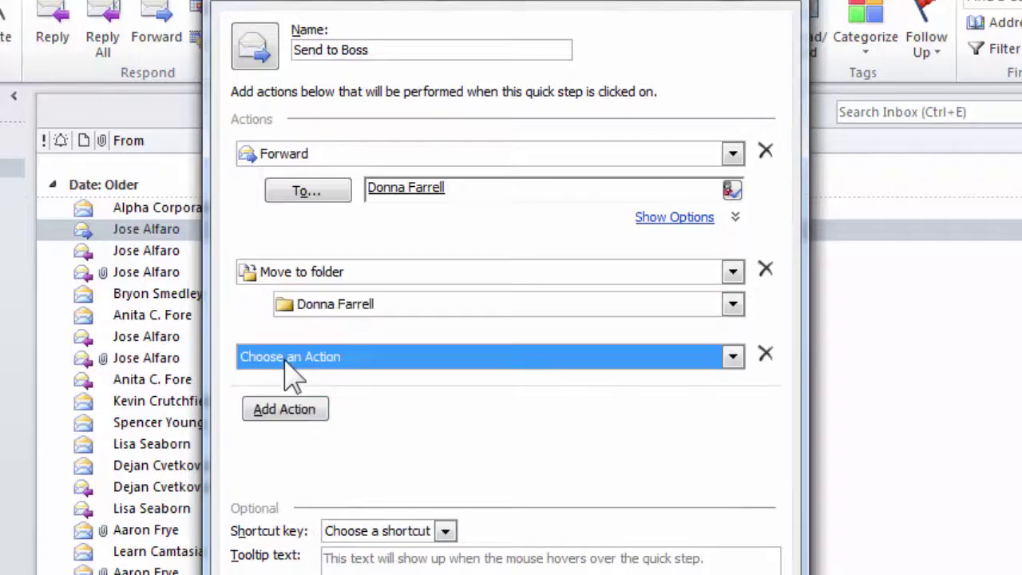
click(732, 357)
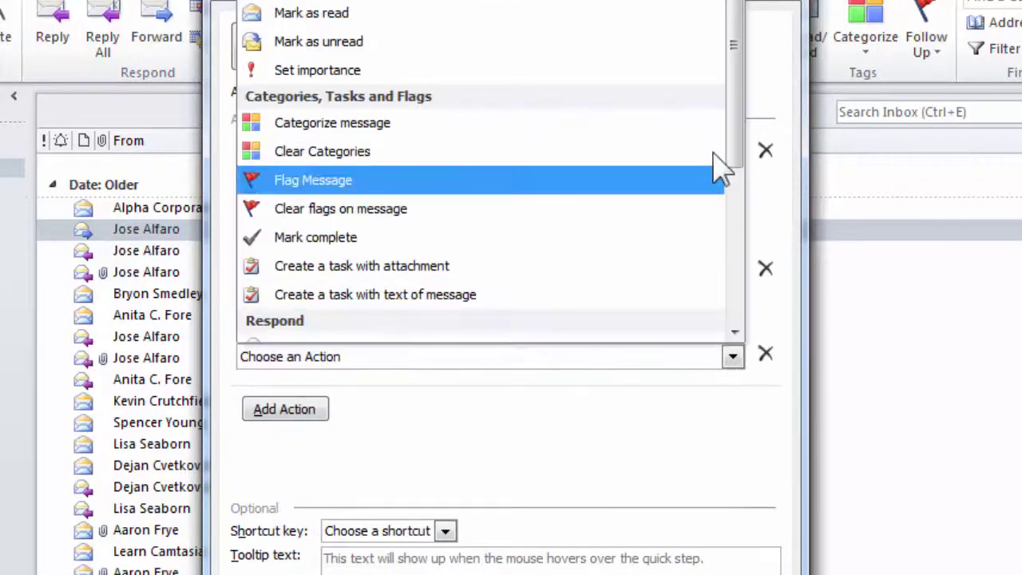
click(589, 79)
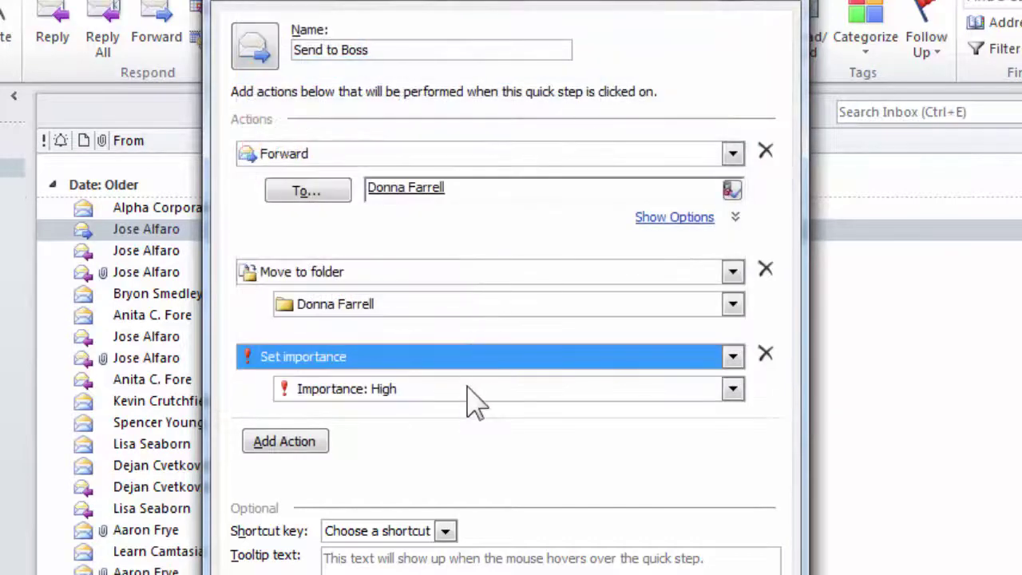
click(468, 391)
click(417, 484)
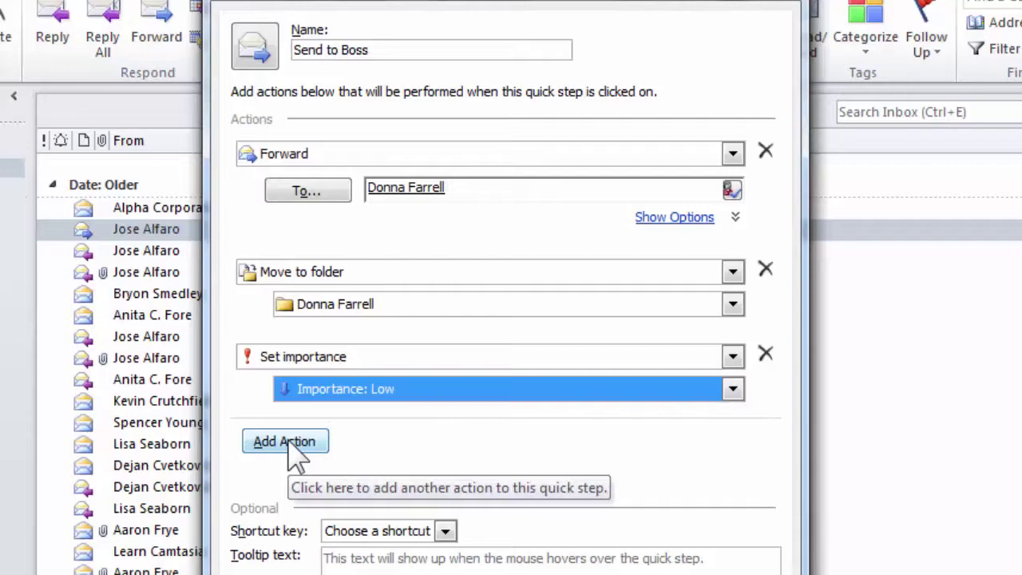
Add a Mark as read action to the quick step.
click(289, 443)
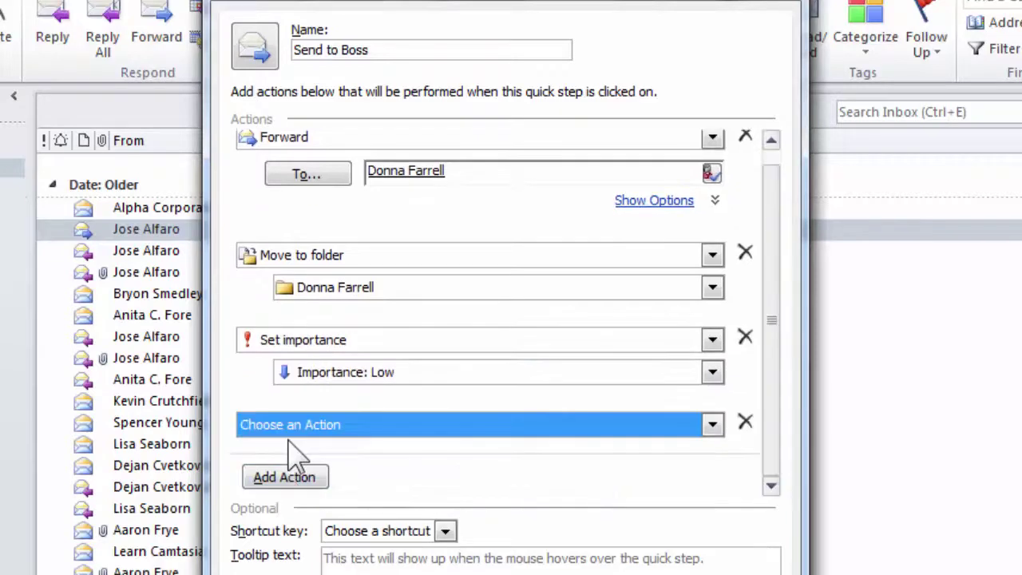
click(713, 425)
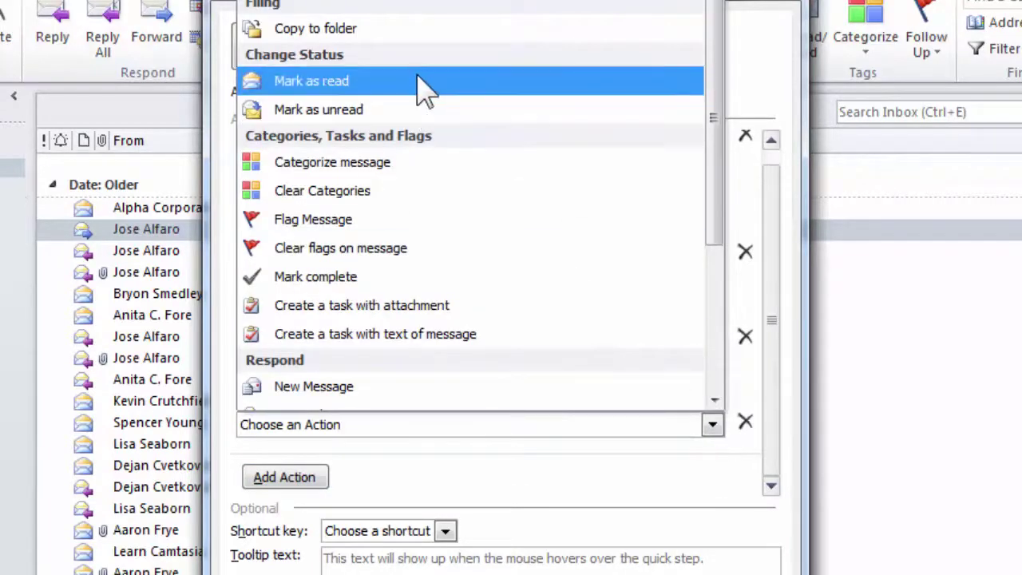
click(417, 78)
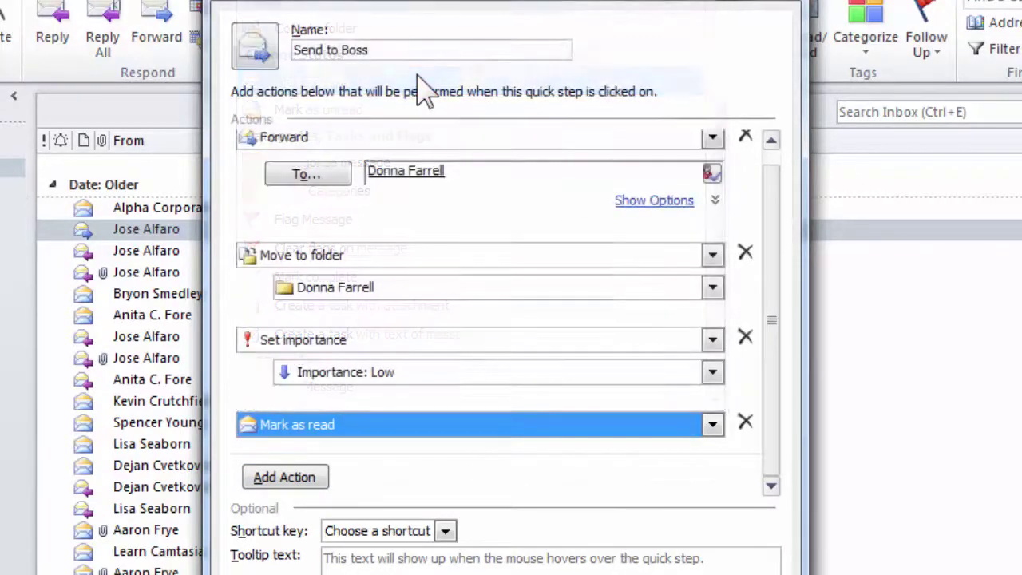
Add a Flag Message action with the flag set to No Date.
click(291, 483)
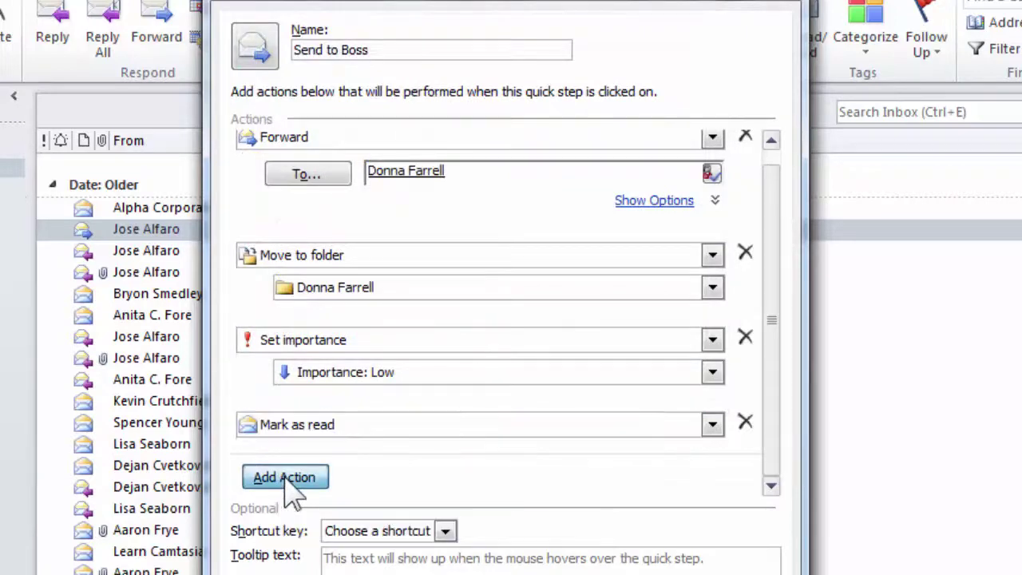
click(712, 425)
click(286, 162)
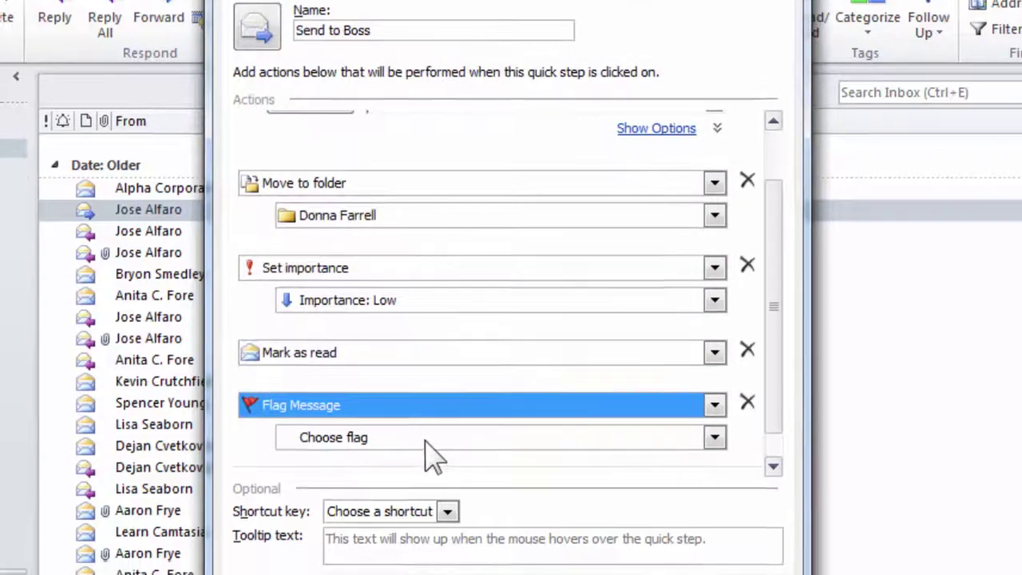
click(396, 459)
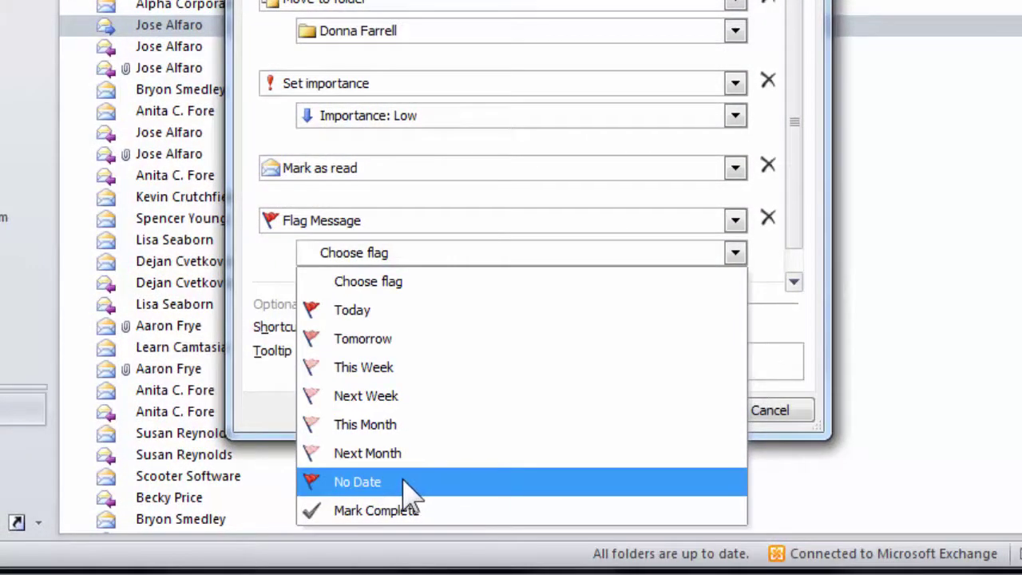
click(411, 483)
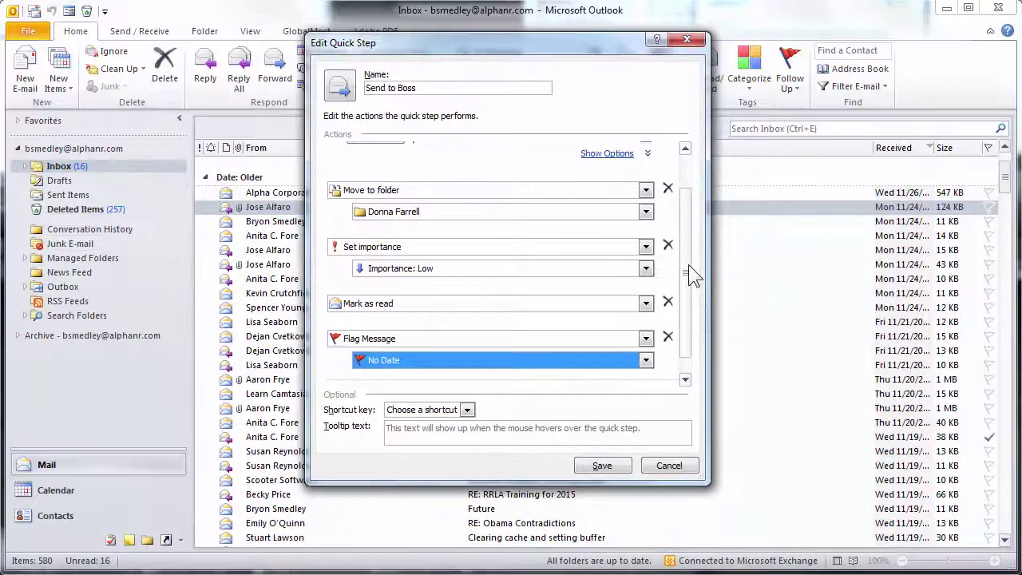
scroll(689, 272, up, 3)
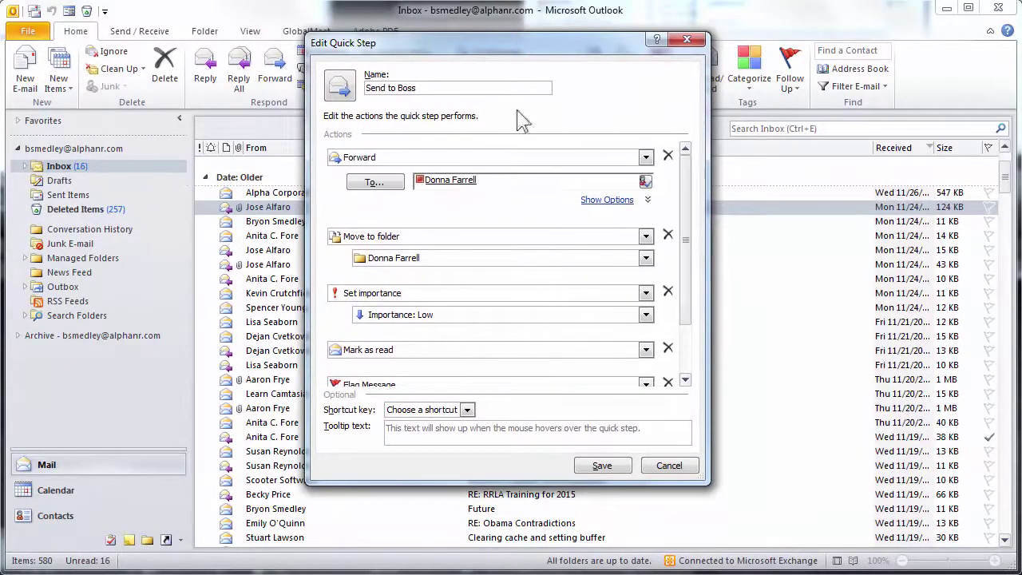
mouse_move(460, 180)
scroll(449, 359, down, 3)
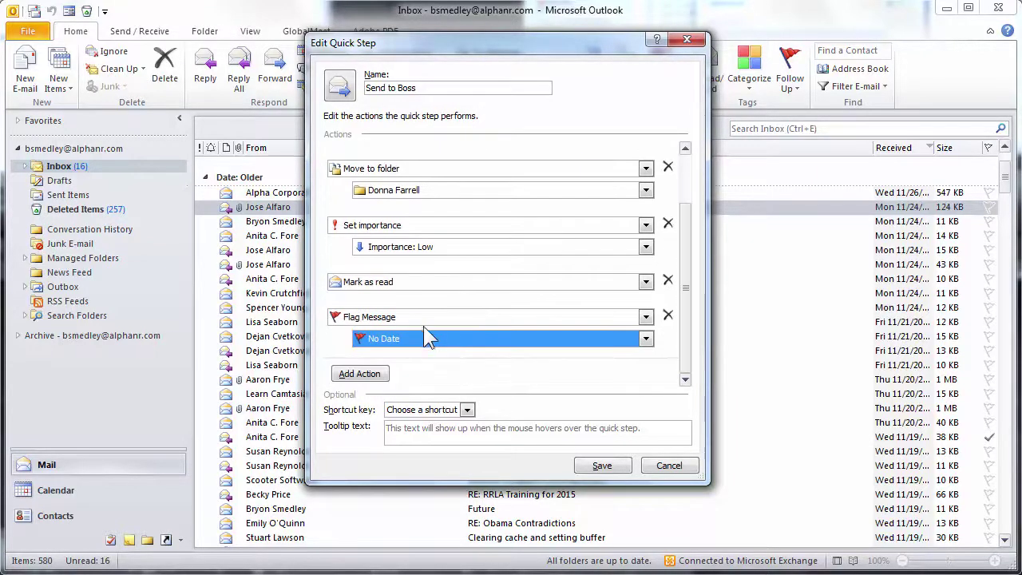
scroll(454, 335, up, 3)
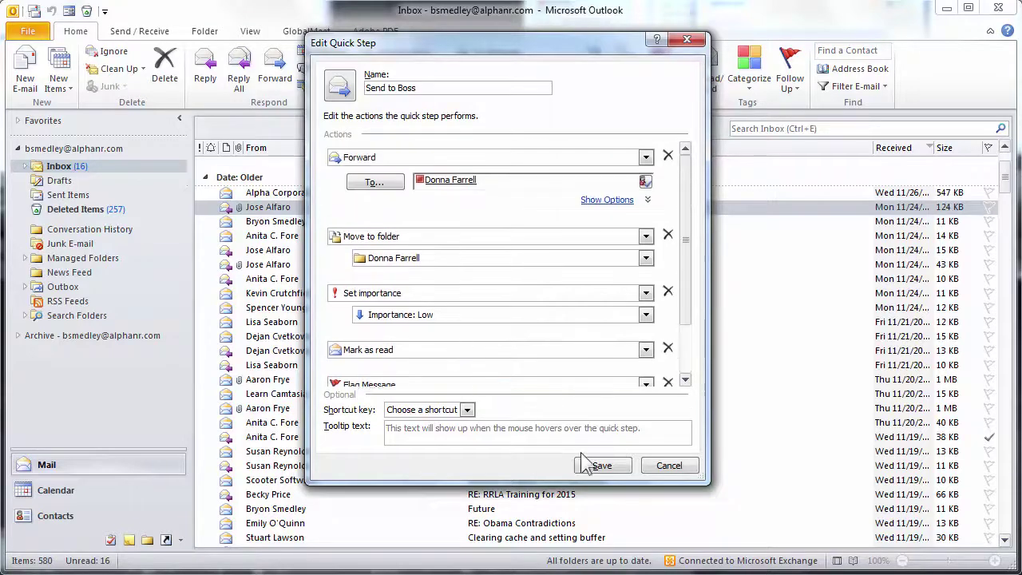
Save the Send to Boss quick step with its five actions.
click(624, 471)
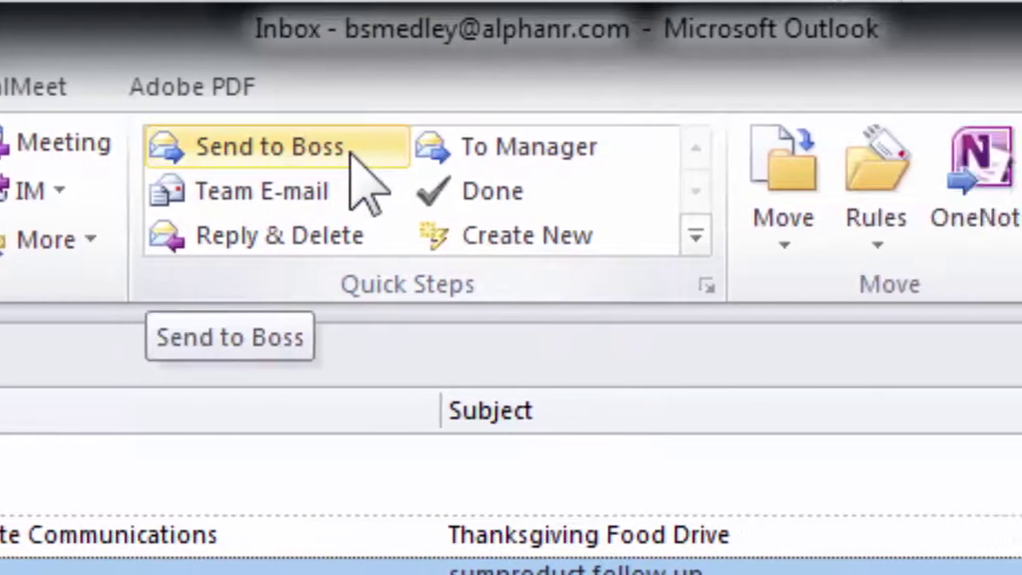
Duplicate the Send to Boss quick step and rename the copy 'Send to Director'.
right_click(352, 152)
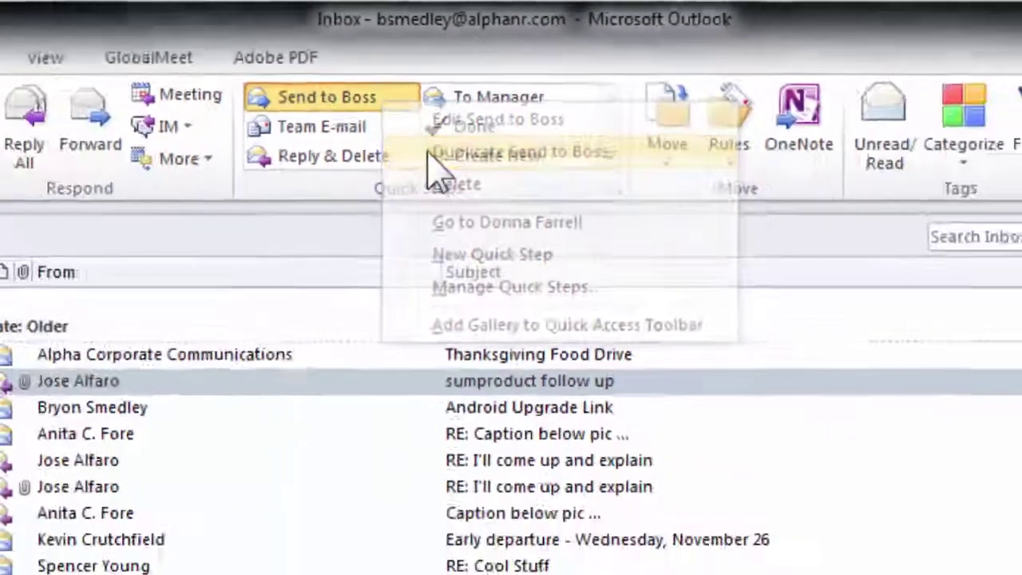
click(392, 229)
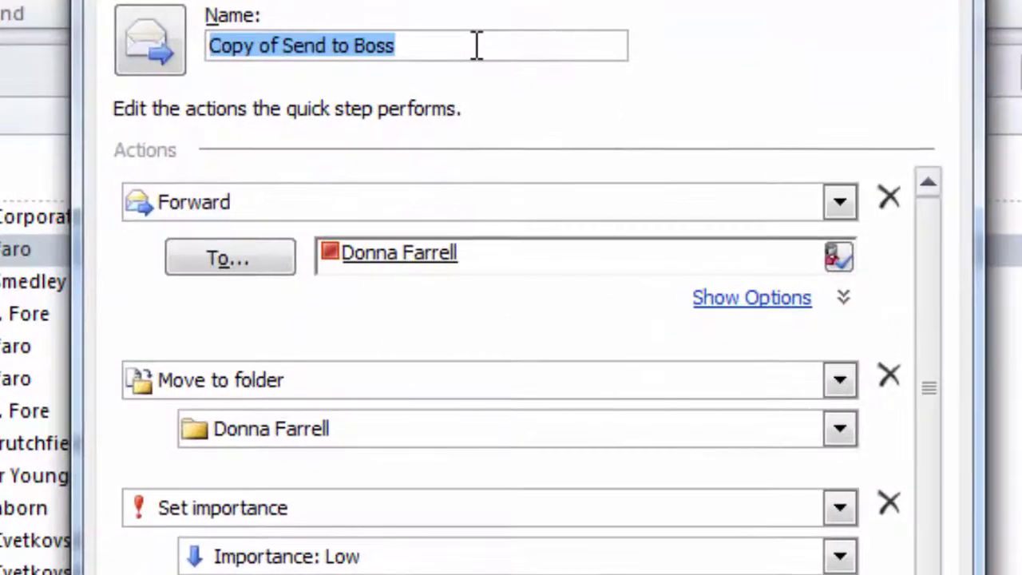
text(S)
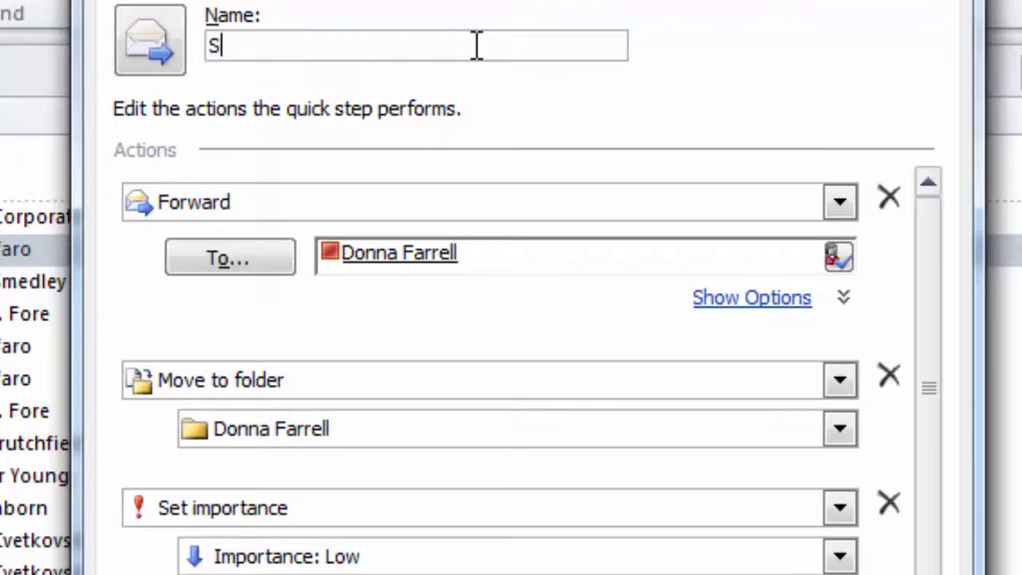
text(end to Directo)
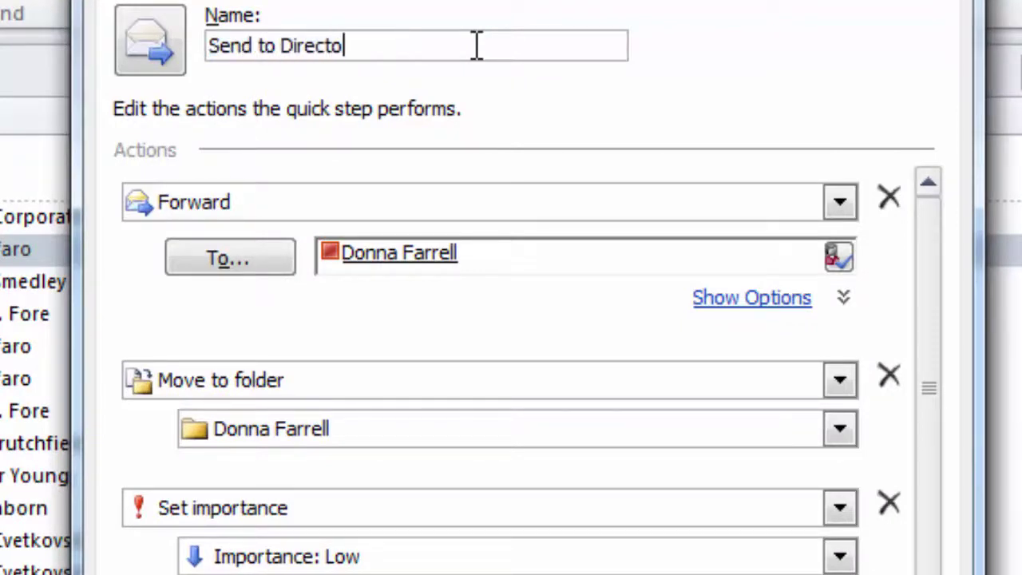
Replace the forwarding recipient with the director's contact.
click(734, 263)
key(ctrl+a)
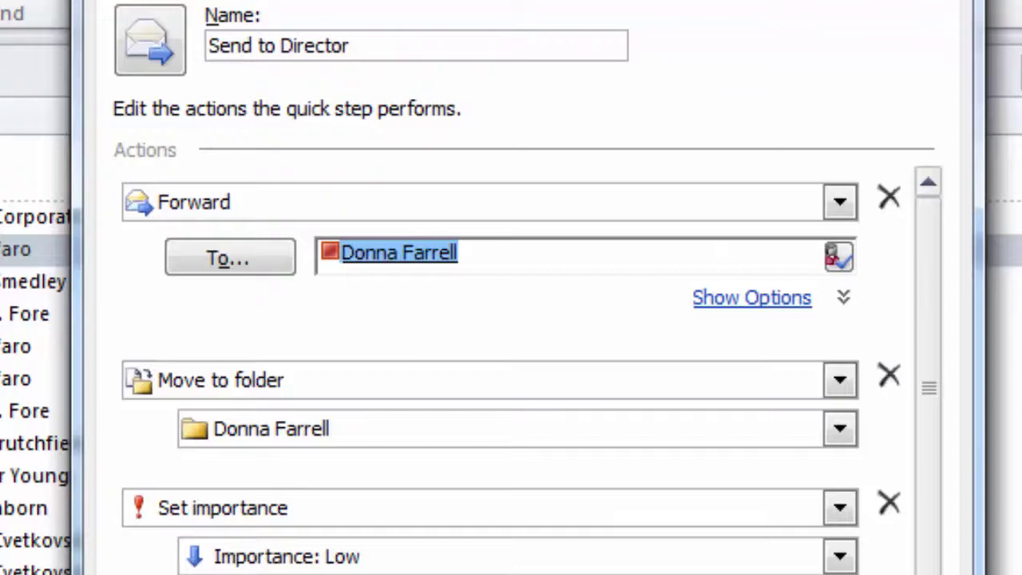
key(BackSpace)
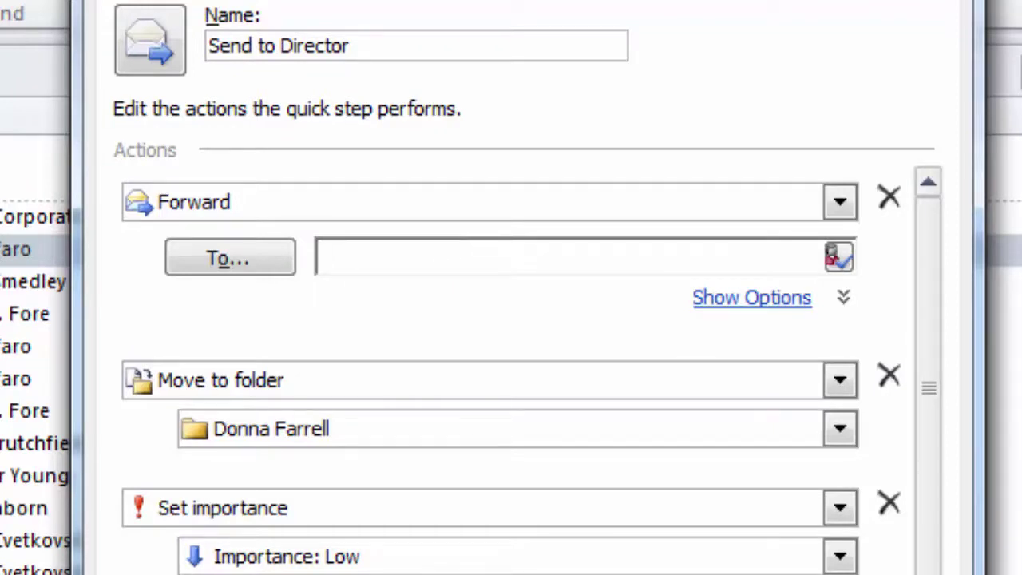
text(luchi)
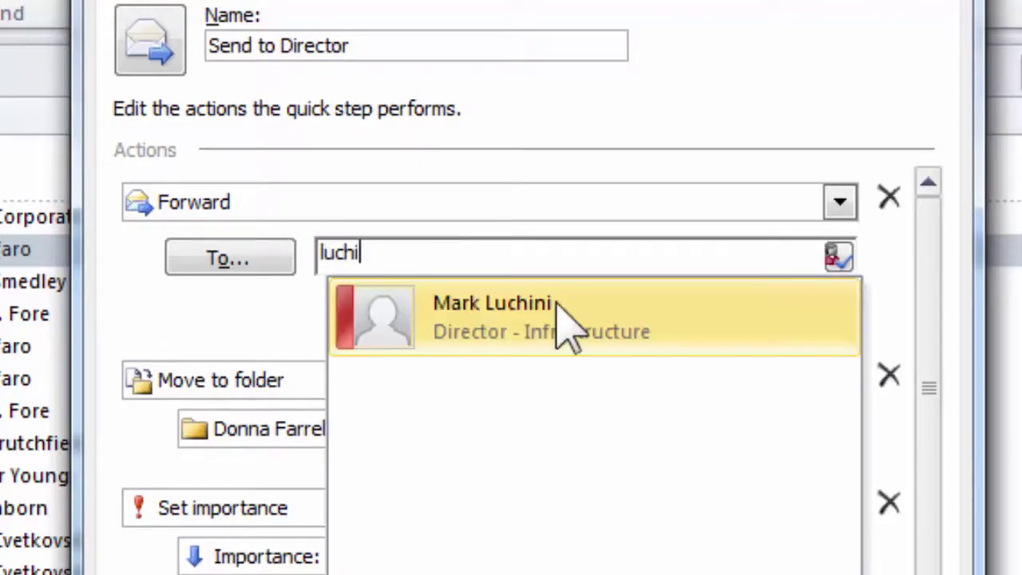
click(569, 326)
Set the move destination to the Town Hall folder and finish the quick step.
click(842, 429)
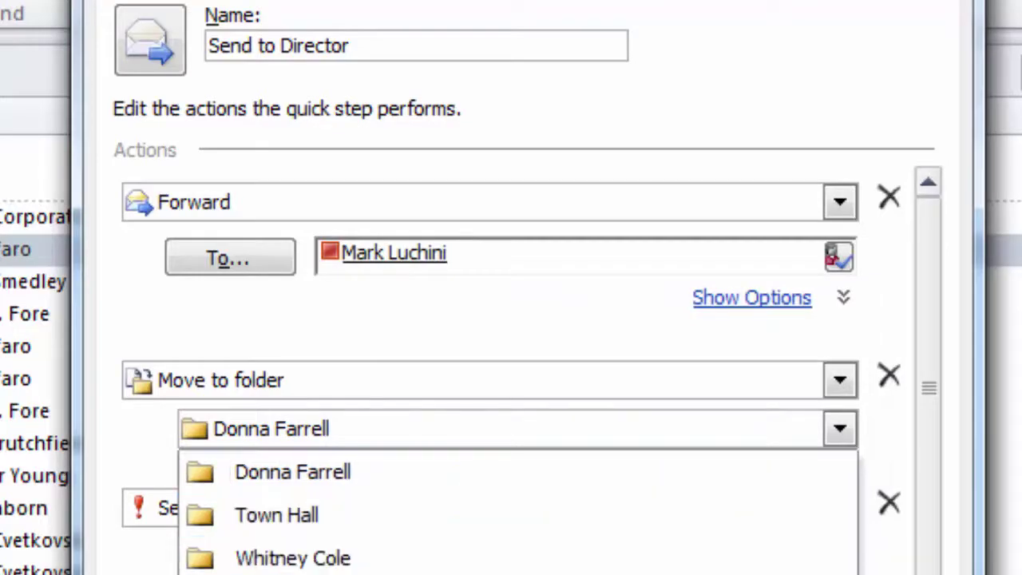
click(303, 515)
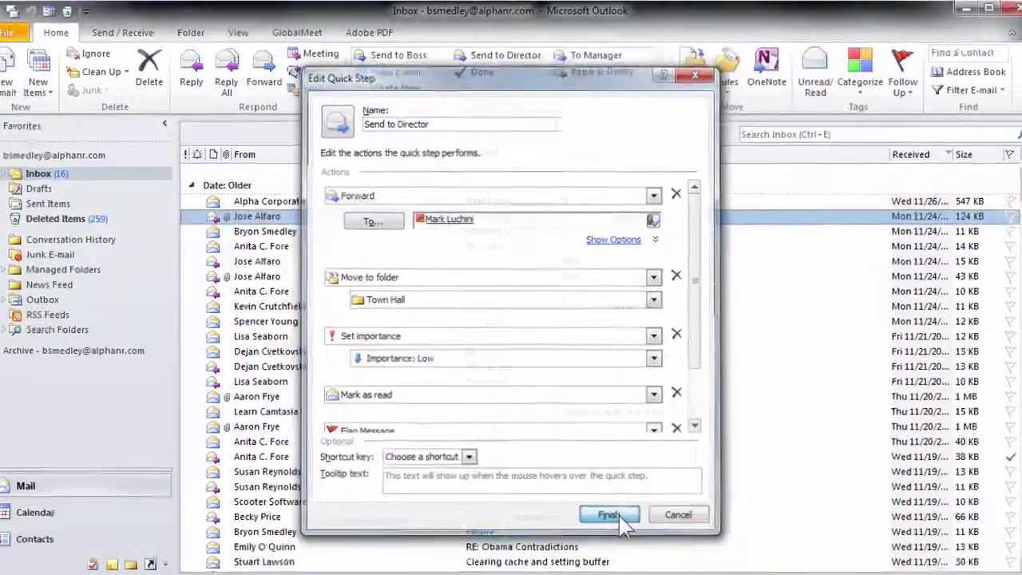
click(608, 495)
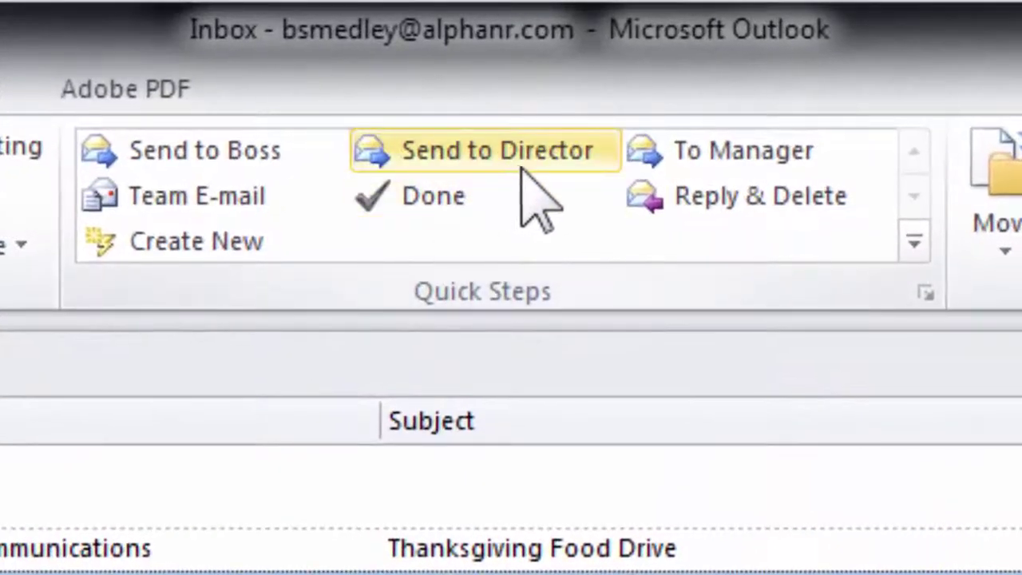